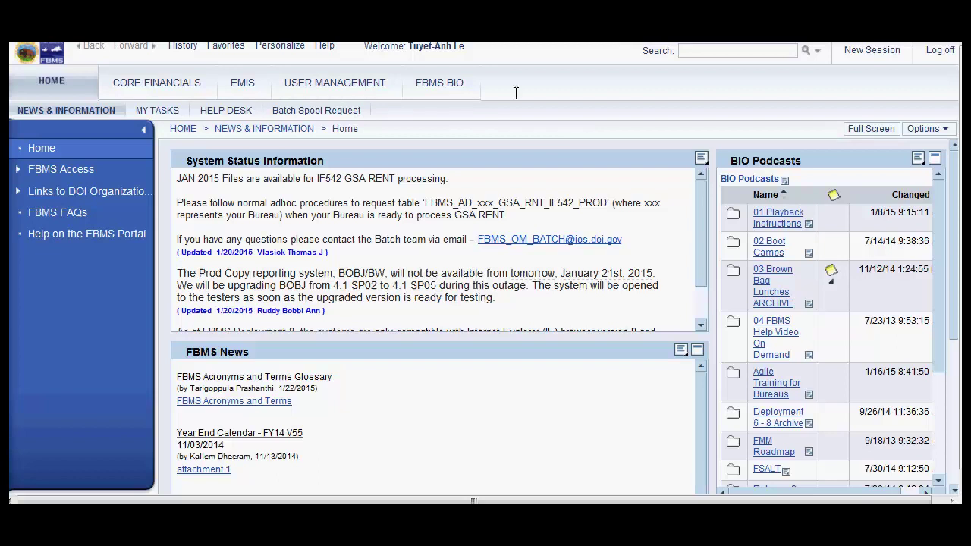
Step: Open the User Master Data Report under User Management > Backend UAM > GRC (CUA Master) > Reporting
{"action": "left_click", "coordinate": [346, 85]}
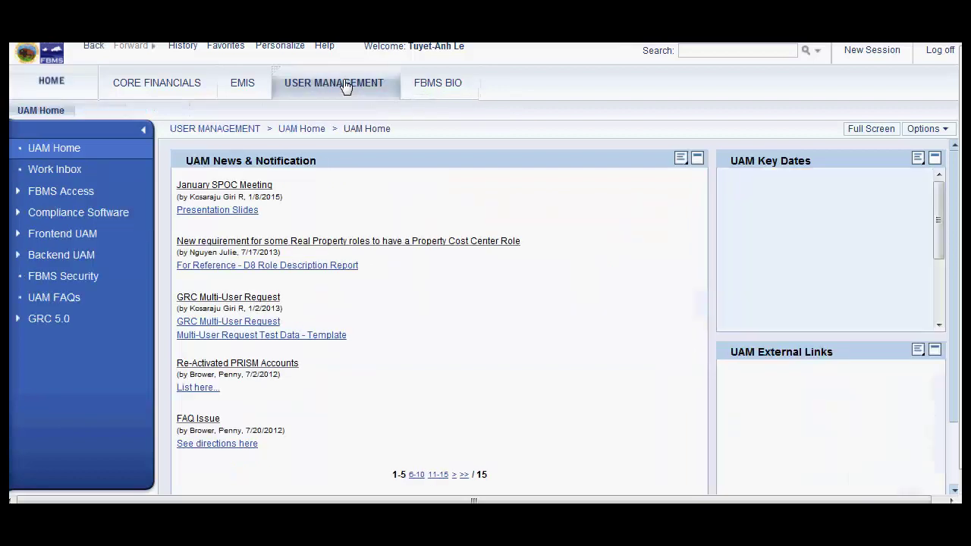
{"action": "left_click", "coordinate": [20, 258]}
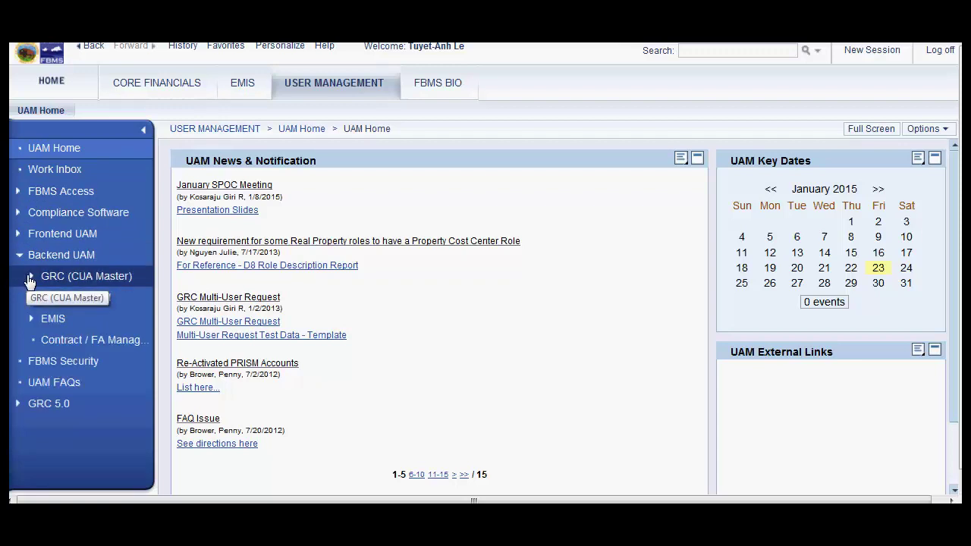
{"action": "left_click", "coordinate": [31, 279]}
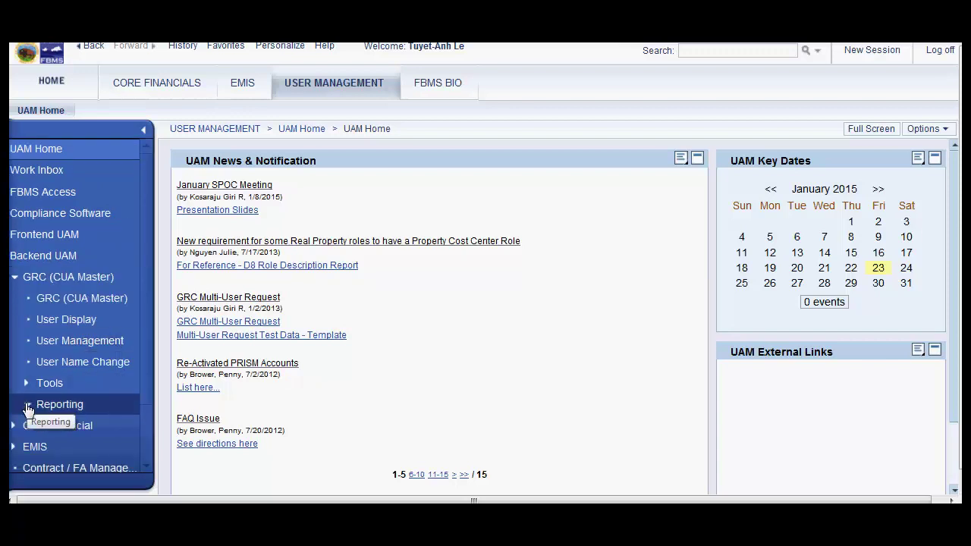
{"action": "left_click", "coordinate": [28, 407]}
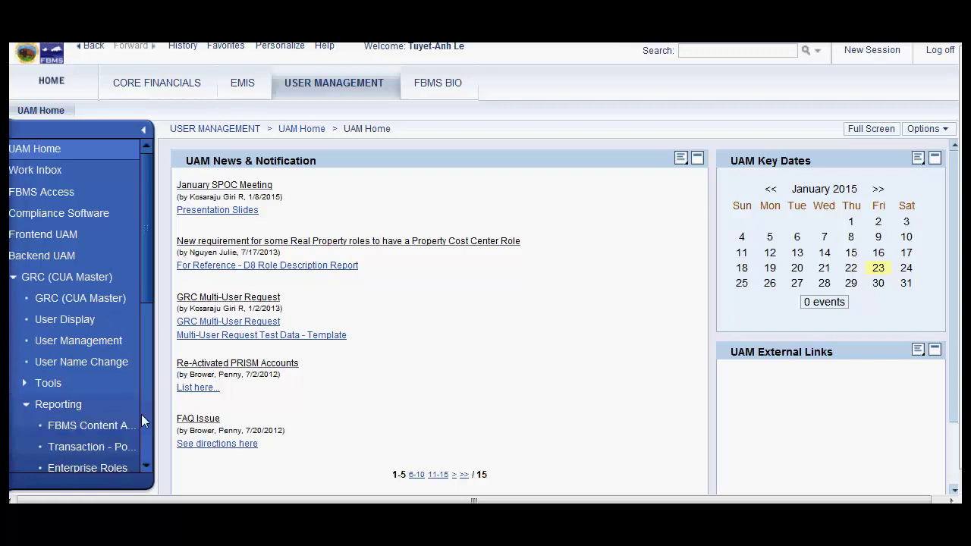
{"action": "scroll", "coordinate": [144, 415], "scroll_direction": "down", "scroll_amount": 5}
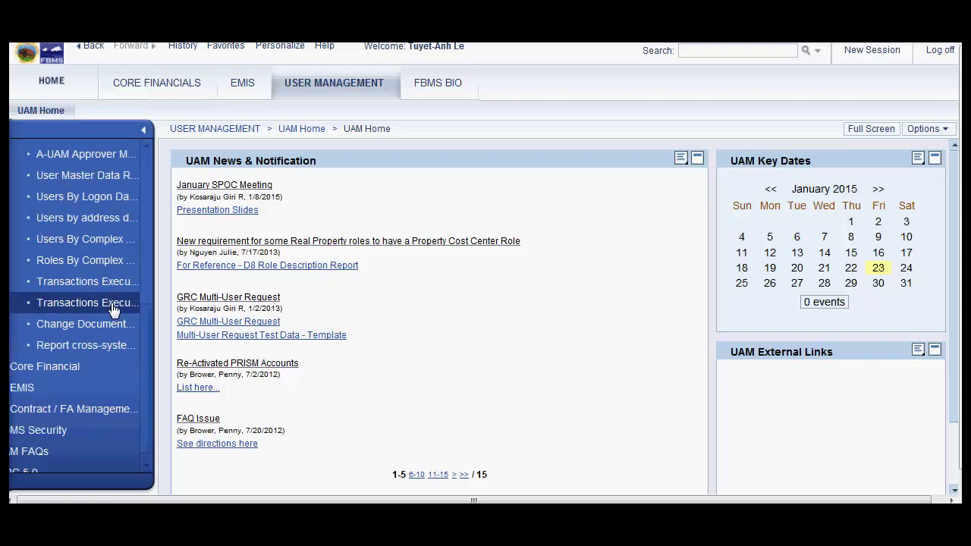
{"action": "left_click", "coordinate": [86, 177]}
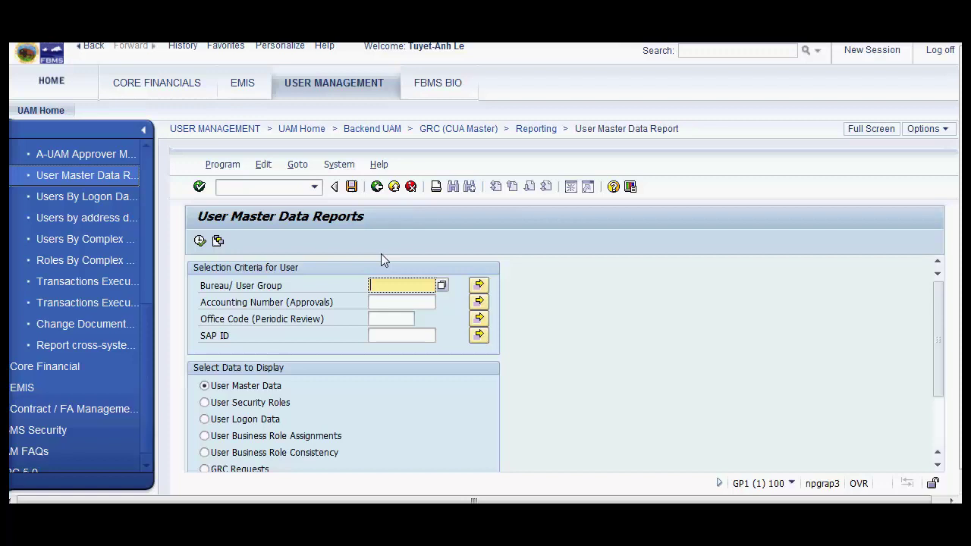
Step: Run the User Master Data report for bureau IA and accounting number AAOBM
{"action": "type", "text": "IA"}
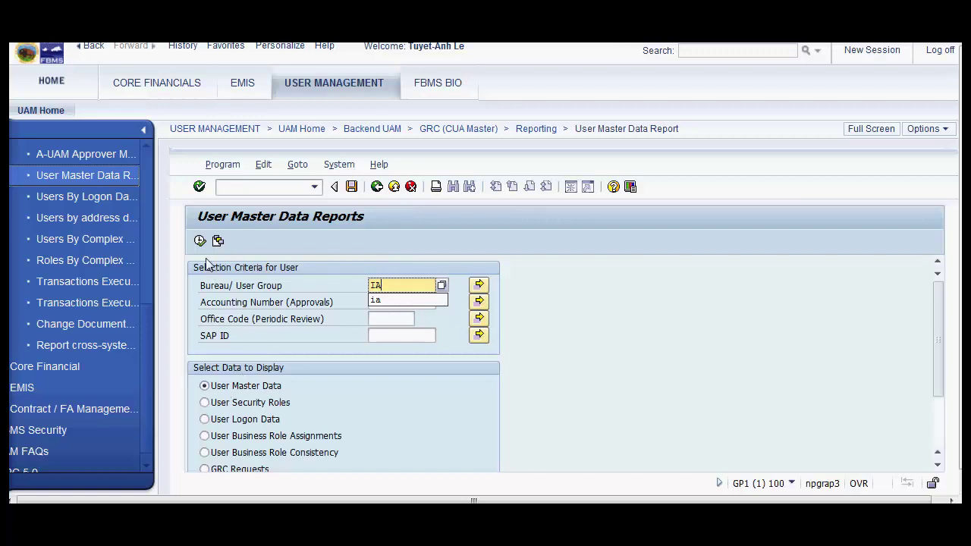
{"action": "left_click", "coordinate": [413, 290]}
{"action": "key", "text": "Tab"}
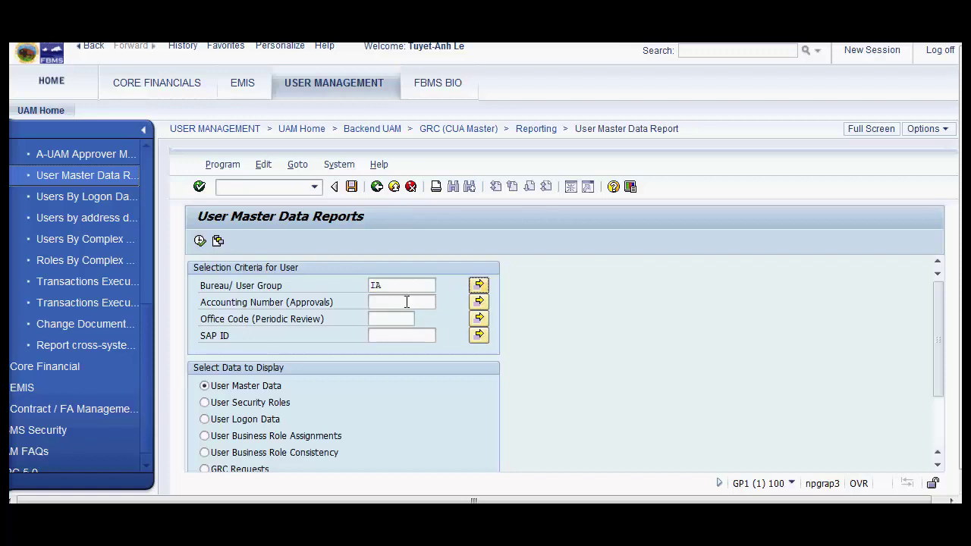
{"action": "left_click", "coordinate": [407, 302]}
{"action": "type", "text": "AA"}
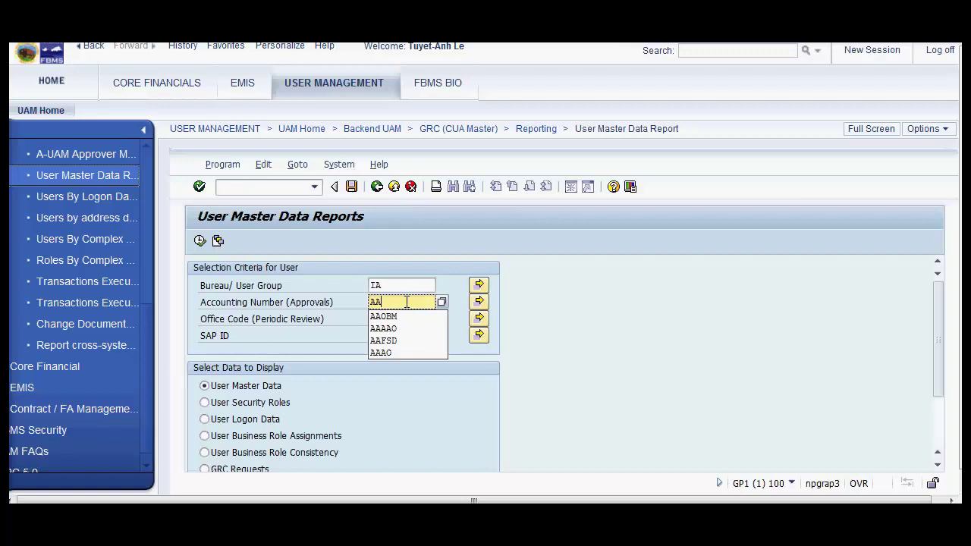
{"action": "type", "text": "OBM"}
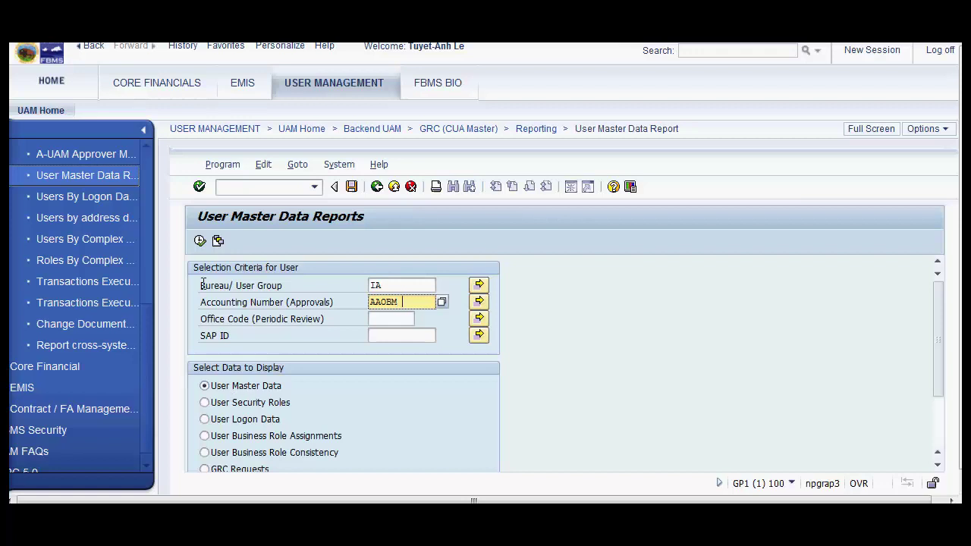
{"action": "left_click", "coordinate": [199, 242]}
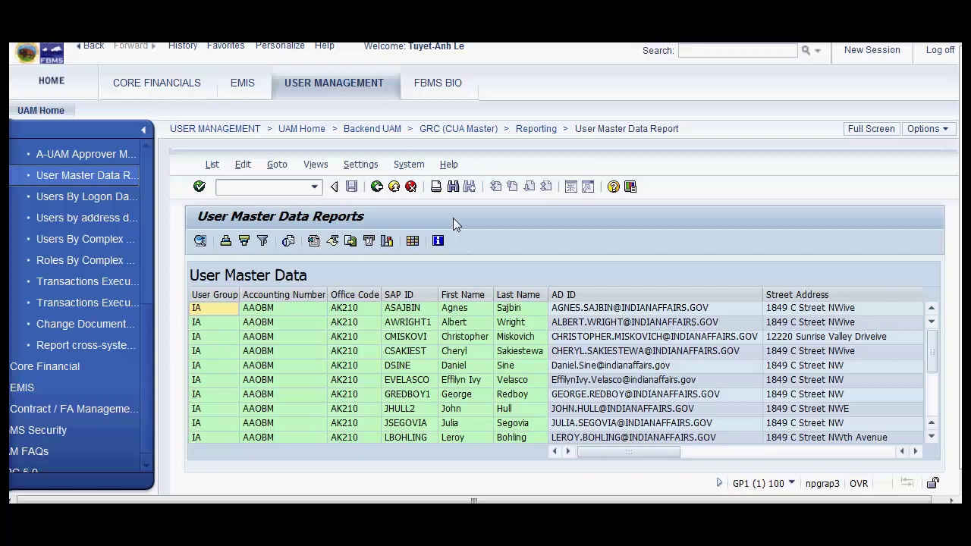
Step: List IA/AAOBM User Business Role Assignments, page through the rows, then return to the criteria
{"action": "left_click", "coordinate": [377, 187]}
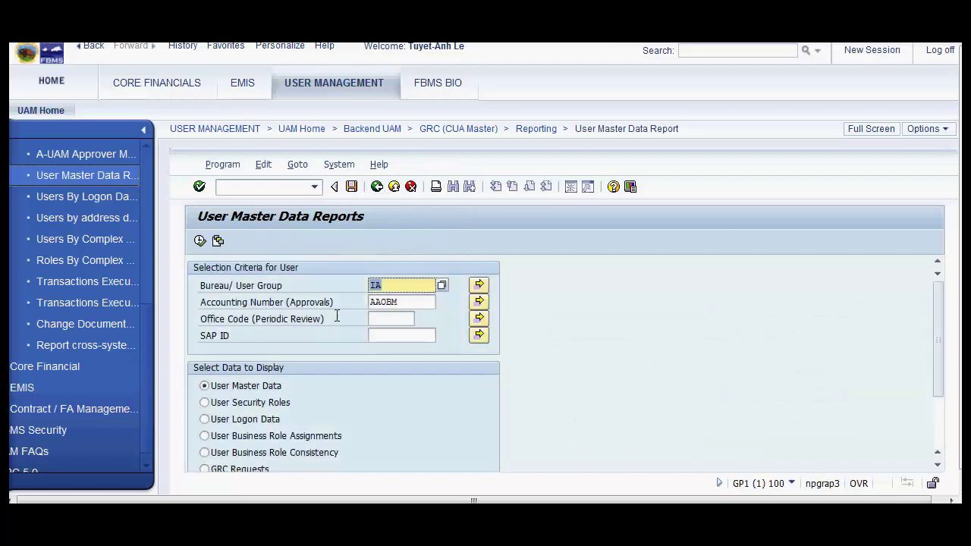
{"action": "left_click", "coordinate": [205, 437]}
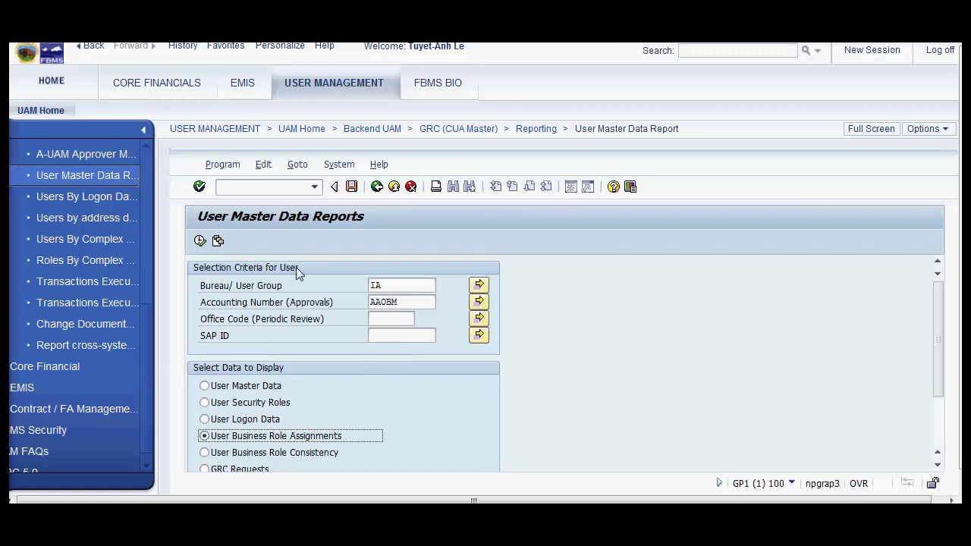
{"action": "left_click", "coordinate": [202, 242]}
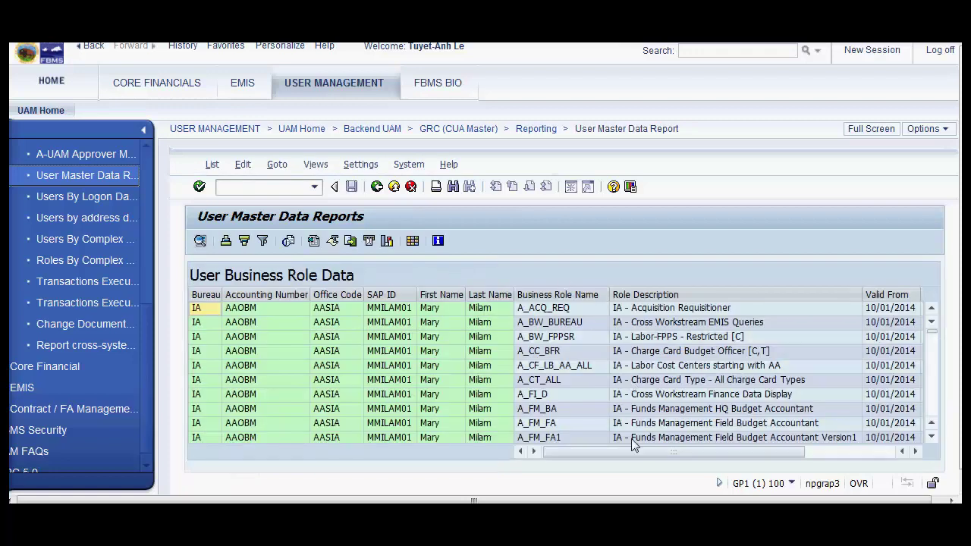
{"action": "left_click", "coordinate": [931, 439]}
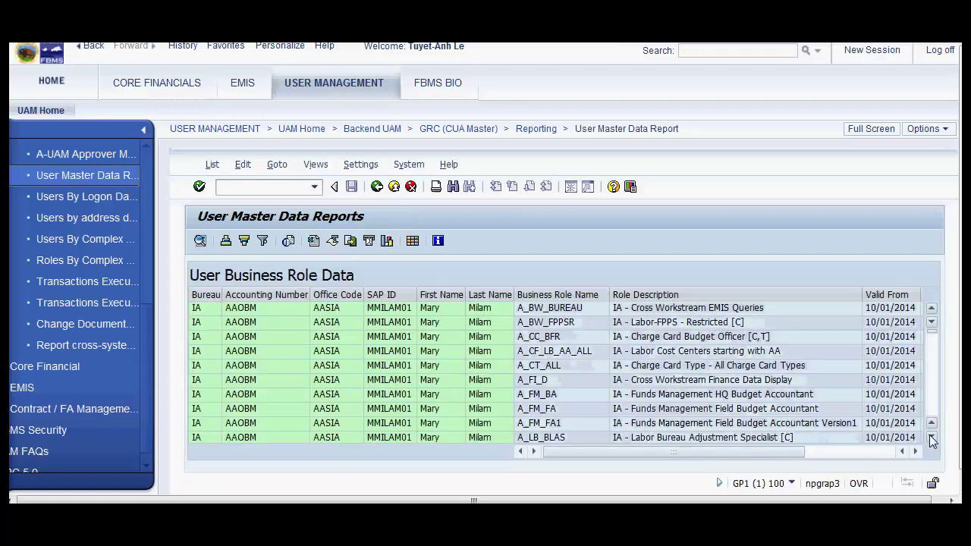
{"action": "left_click", "coordinate": [932, 438]}
{"action": "left_click", "coordinate": [932, 438]}
{"action": "left_click", "coordinate": [932, 439]}
{"action": "left_click", "coordinate": [931, 439]}
{"action": "left_click", "coordinate": [932, 439]}
{"action": "left_click", "coordinate": [932, 438]}
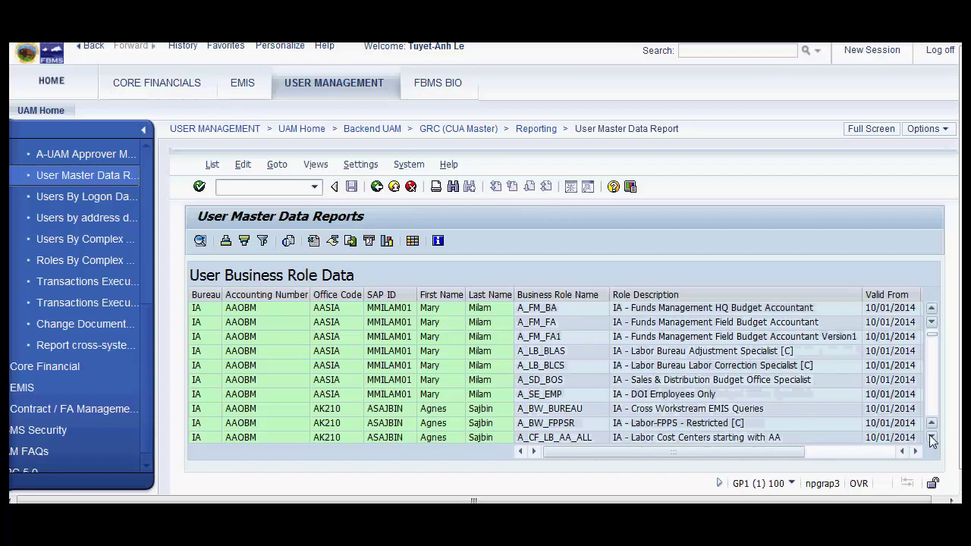
{"action": "left_click", "coordinate": [932, 439]}
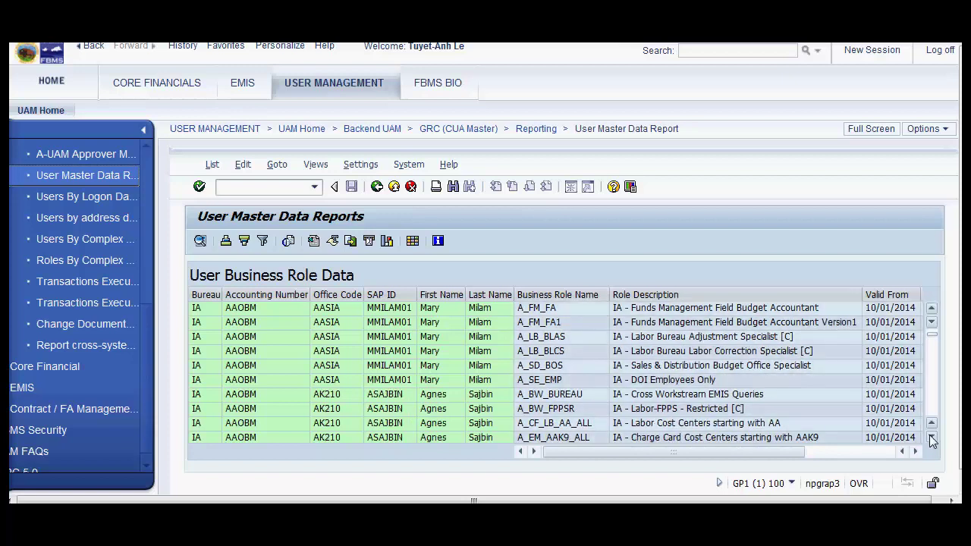
{"action": "left_click", "coordinate": [376, 187]}
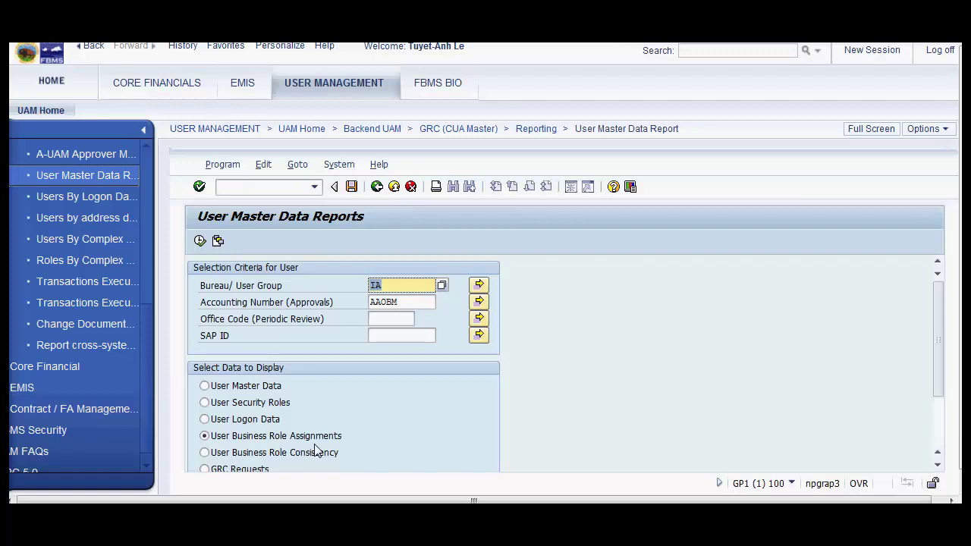
Step: Run the report with User Logon Data selected, then return to the criteria screen
{"action": "left_click", "coordinate": [205, 420]}
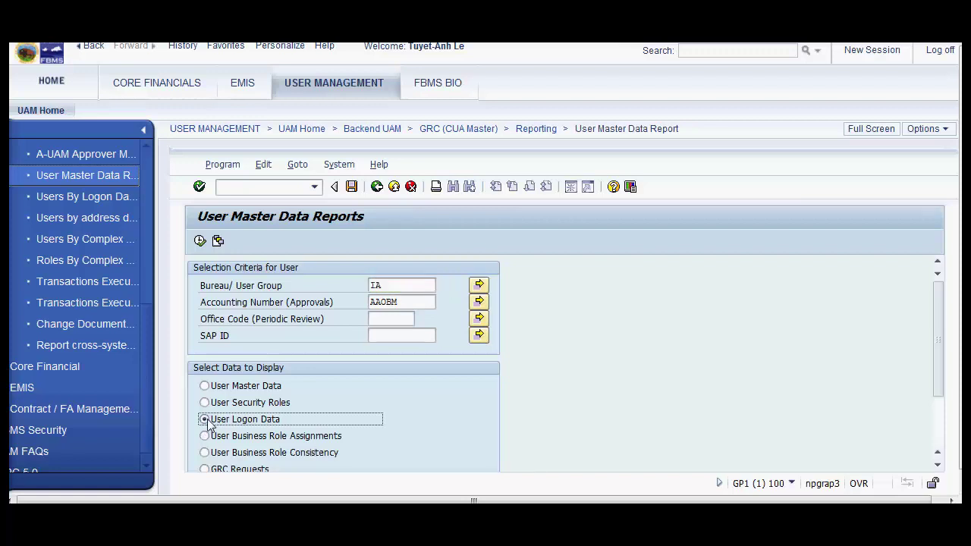
{"action": "left_click", "coordinate": [201, 241]}
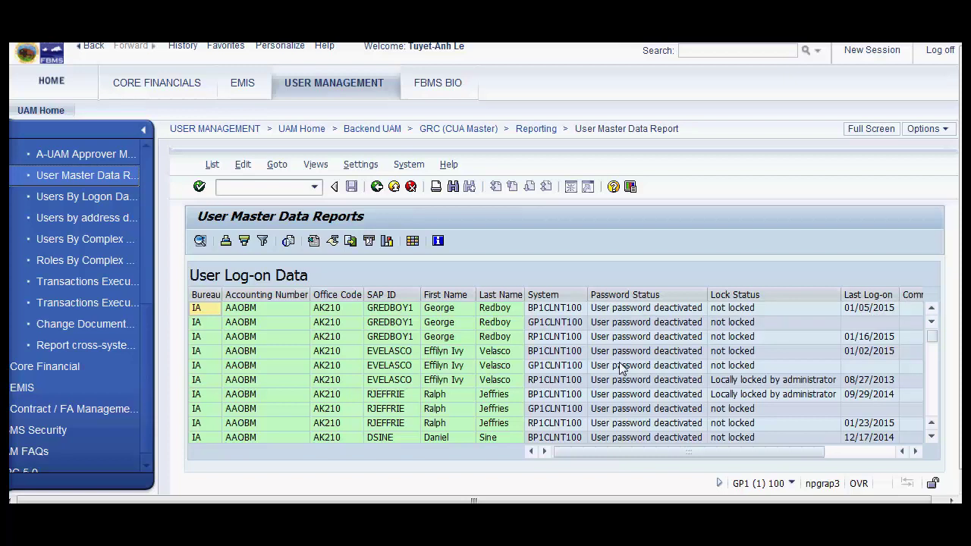
{"action": "left_click", "coordinate": [376, 187]}
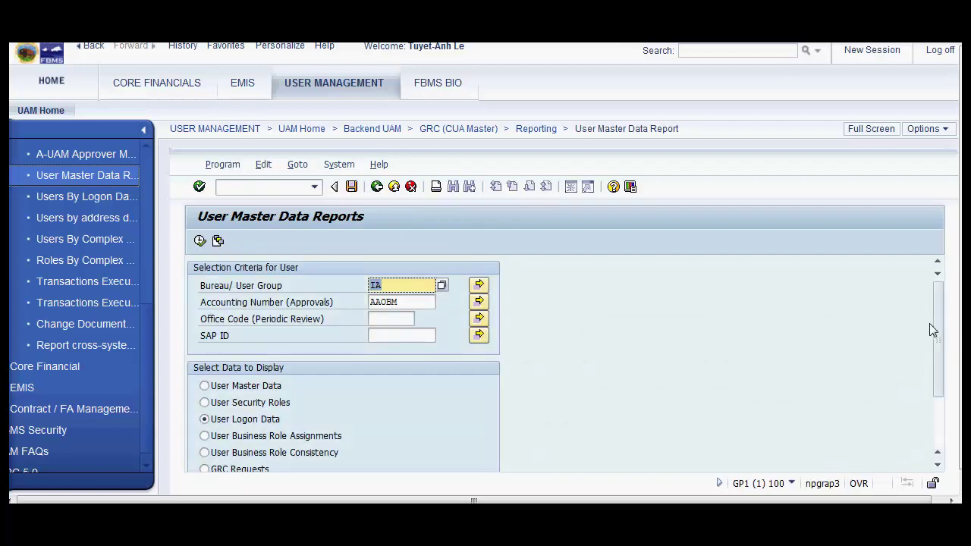
Step: Enable downloading the results to C:\temp\User_info.xls, cancelling the file browser after viewing Desktop
{"action": "left_click_drag", "start_coordinate": [935, 329], "coordinate": [939, 397]}
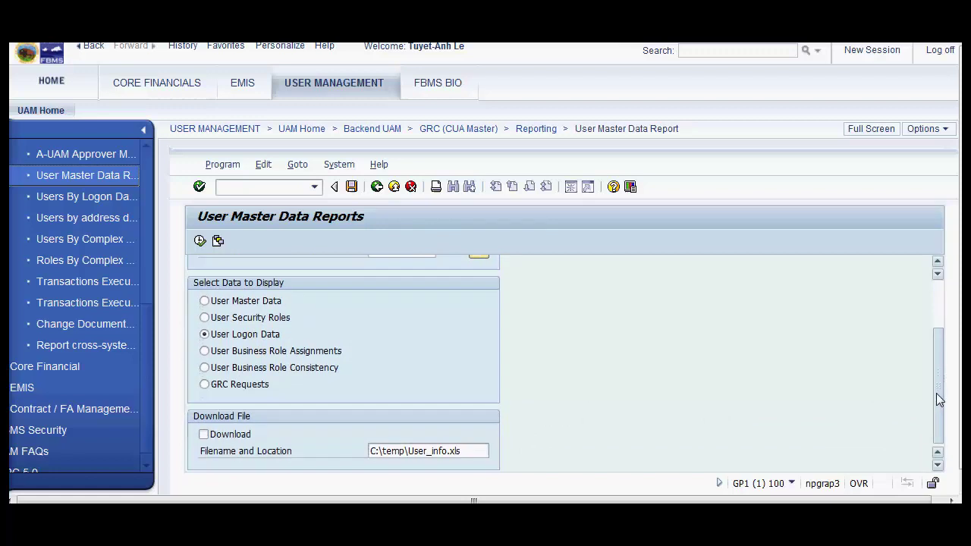
{"action": "left_click", "coordinate": [205, 435]}
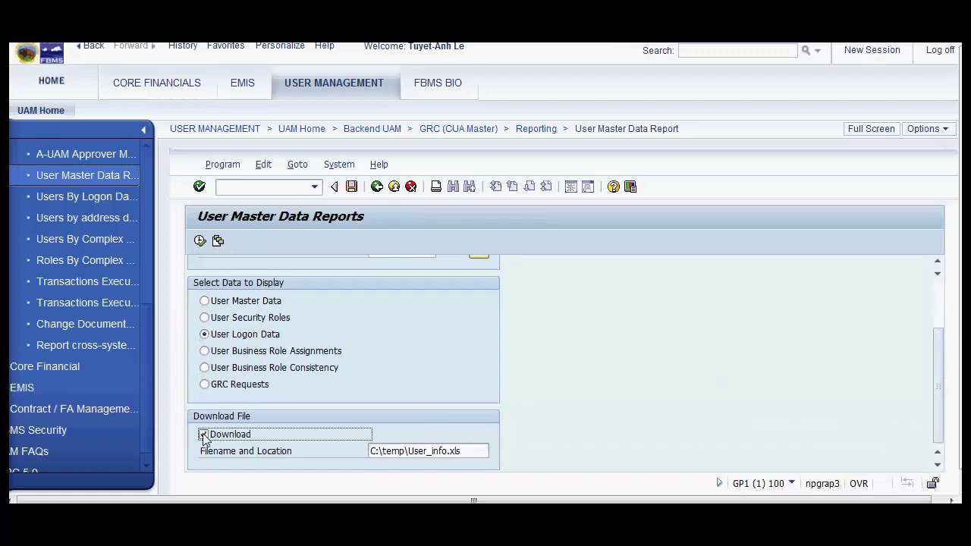
{"action": "left_click", "coordinate": [447, 452]}
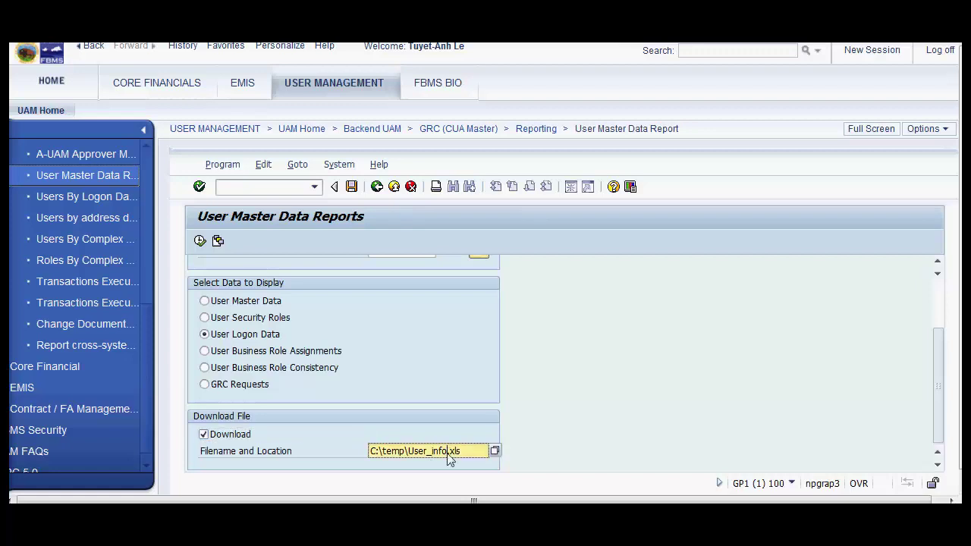
{"action": "left_click", "coordinate": [496, 452]}
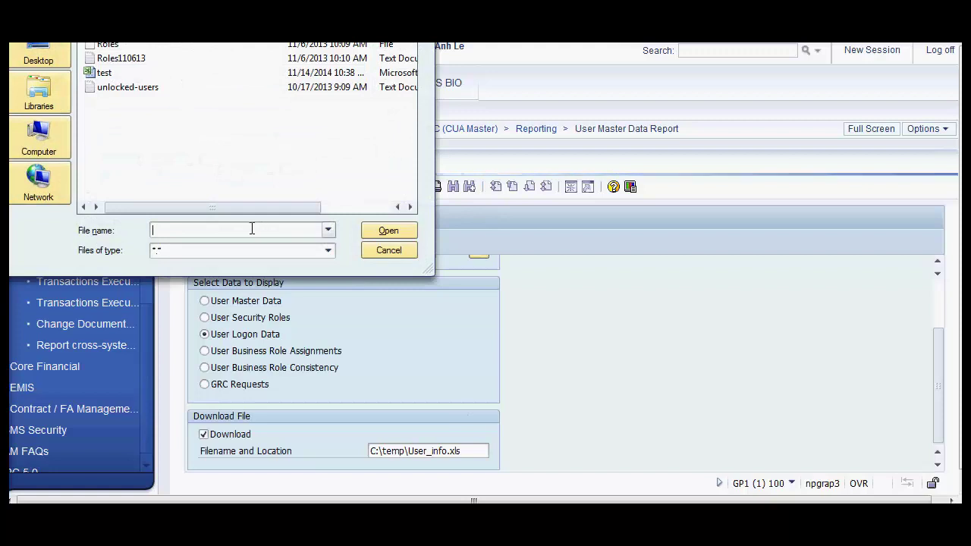
{"action": "left_click", "coordinate": [52, 67]}
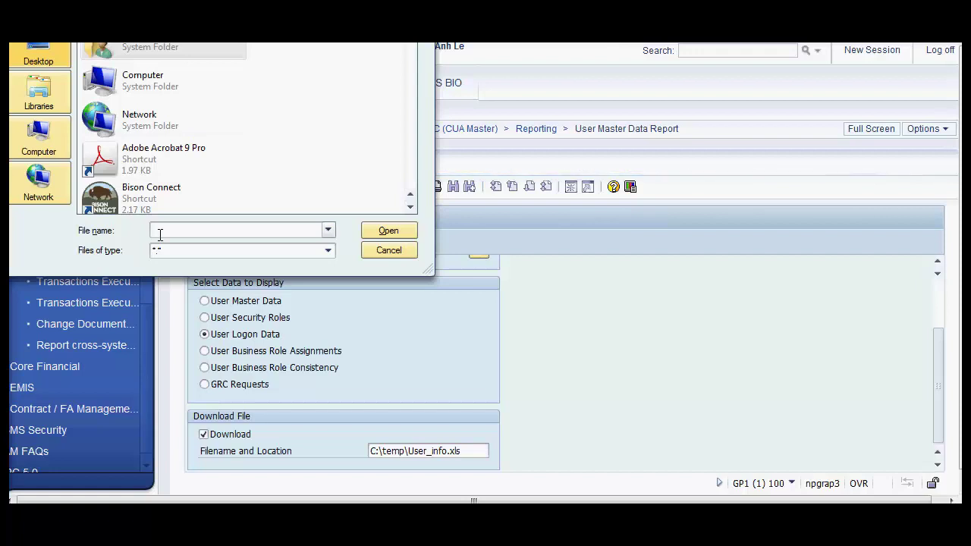
{"action": "left_click", "coordinate": [372, 250]}
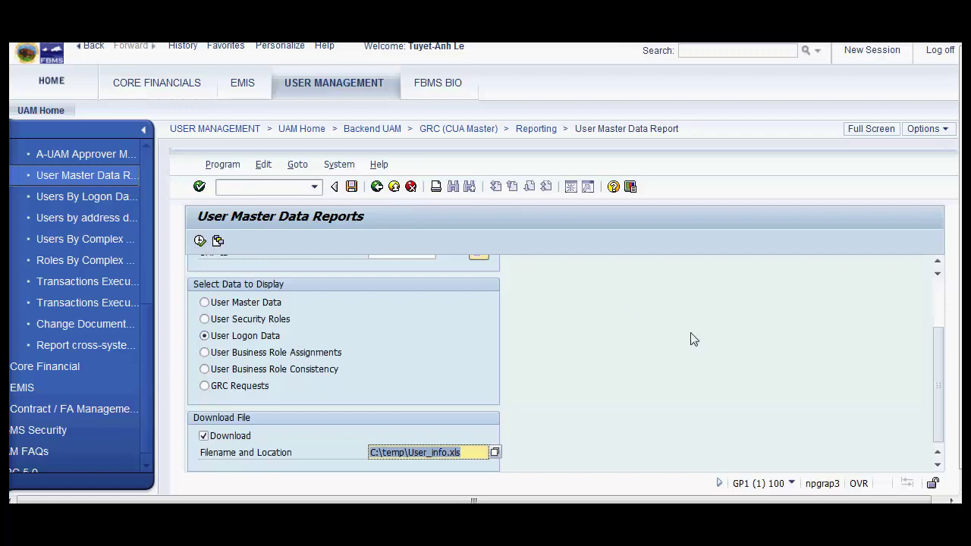
{"action": "left_click_drag", "start_coordinate": [939, 415], "coordinate": [939, 386]}
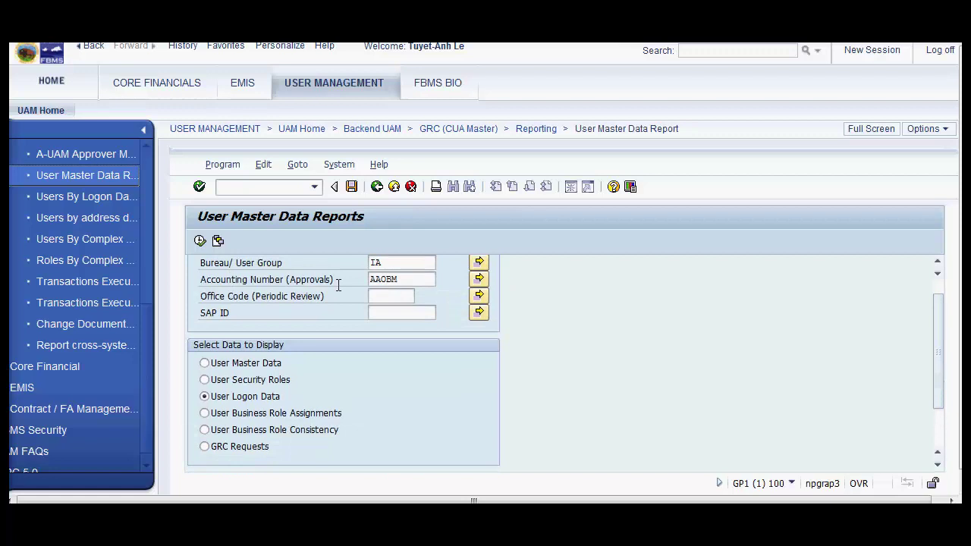
Step: Run the User Logon Data report and browse the Edit and List > Export / Send to menus without choosing
{"action": "left_click", "coordinate": [201, 240]}
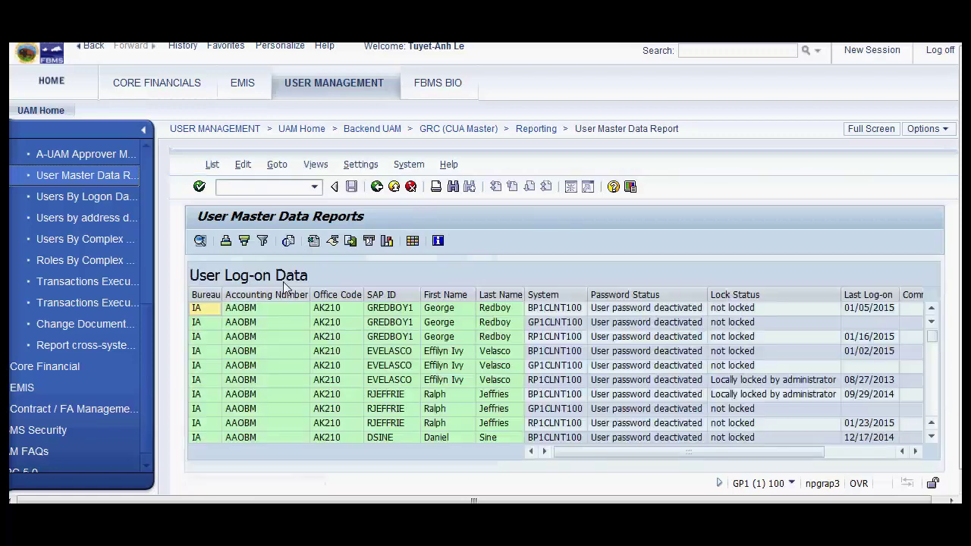
{"action": "left_click", "coordinate": [242, 164]}
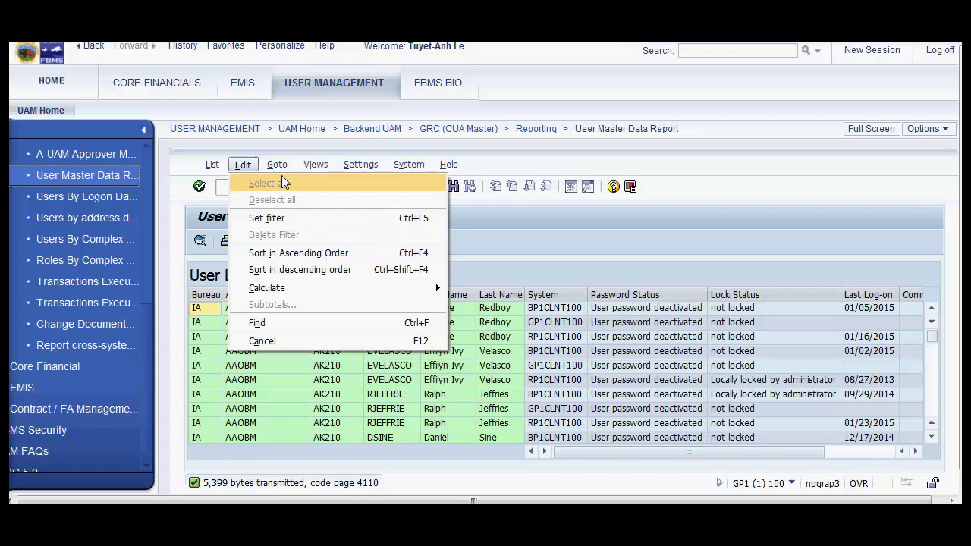
{"action": "left_click", "coordinate": [235, 165]}
{"action": "mouse_move", "coordinate": [213, 165]}
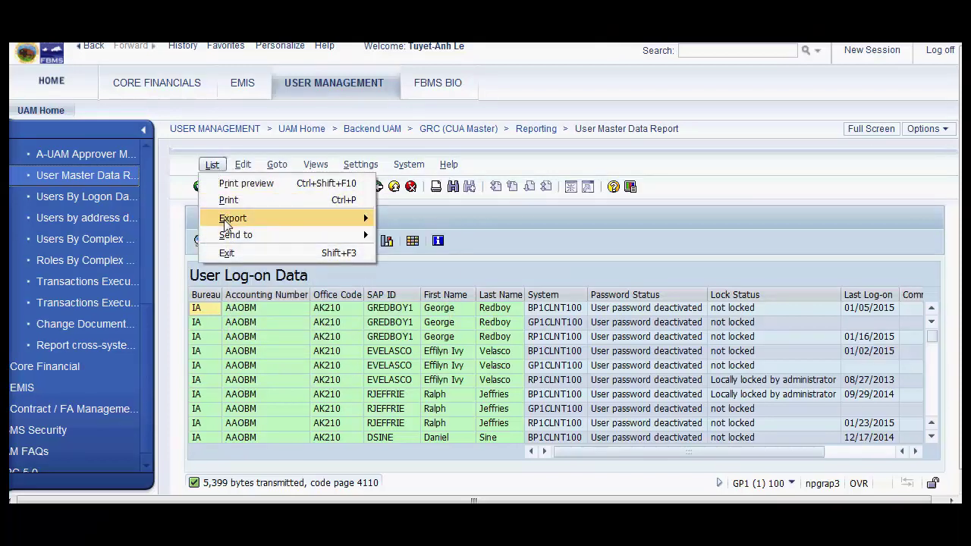
{"action": "mouse_move", "coordinate": [256, 220]}
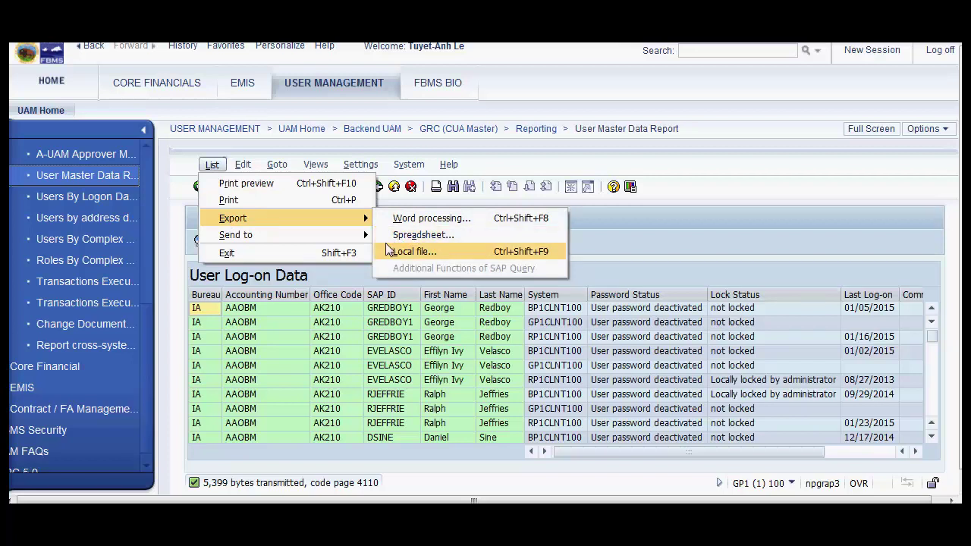
{"action": "mouse_move", "coordinate": [369, 236]}
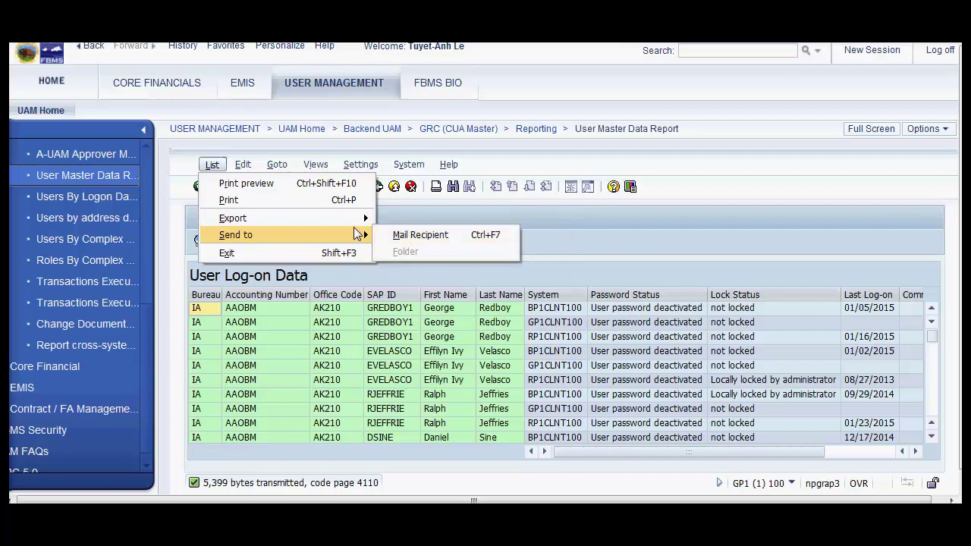
{"action": "left_click", "coordinate": [540, 243]}
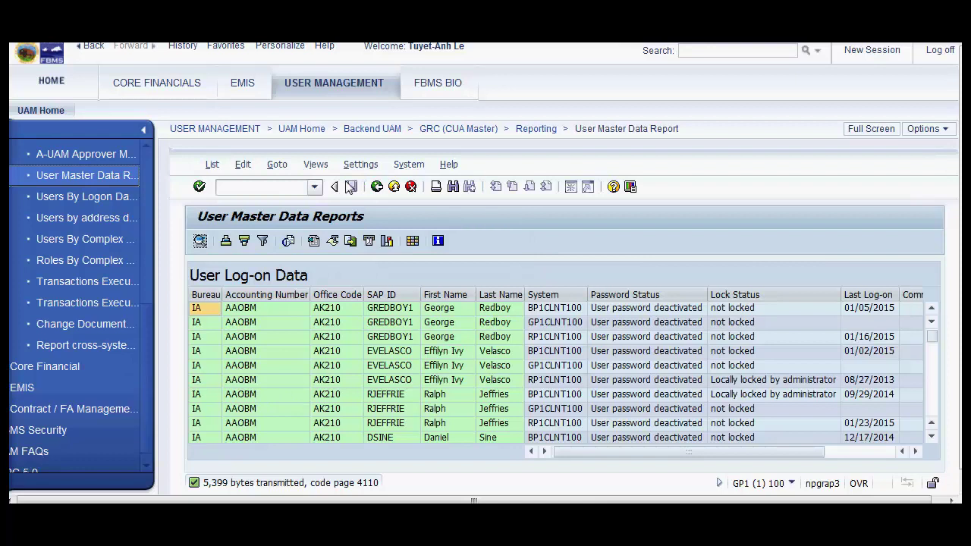
Step: Back on the criteria screen, switch the report's data view to GRC Requests
{"action": "left_click", "coordinate": [377, 188]}
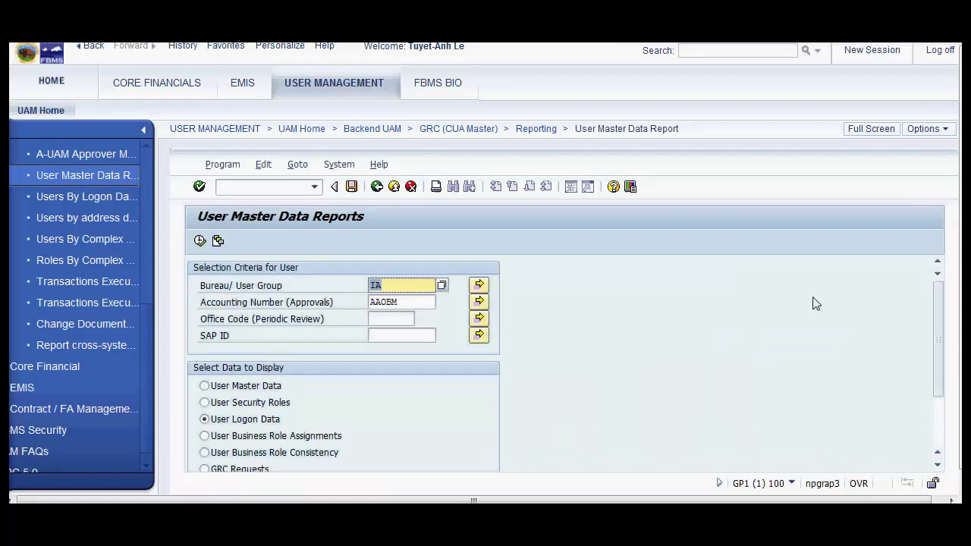
{"action": "scroll", "coordinate": [939, 346], "scroll_direction": "down", "scroll_amount": 3}
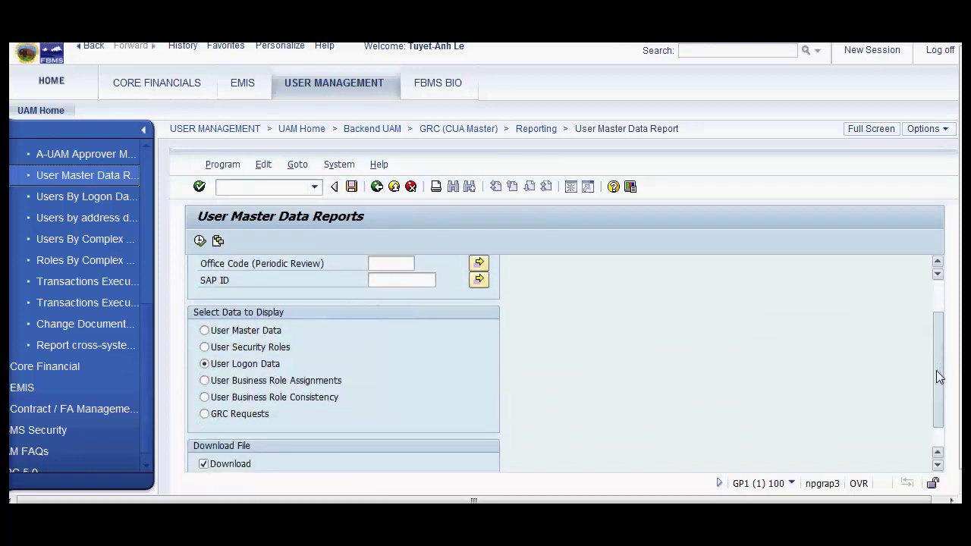
{"action": "left_click", "coordinate": [205, 410]}
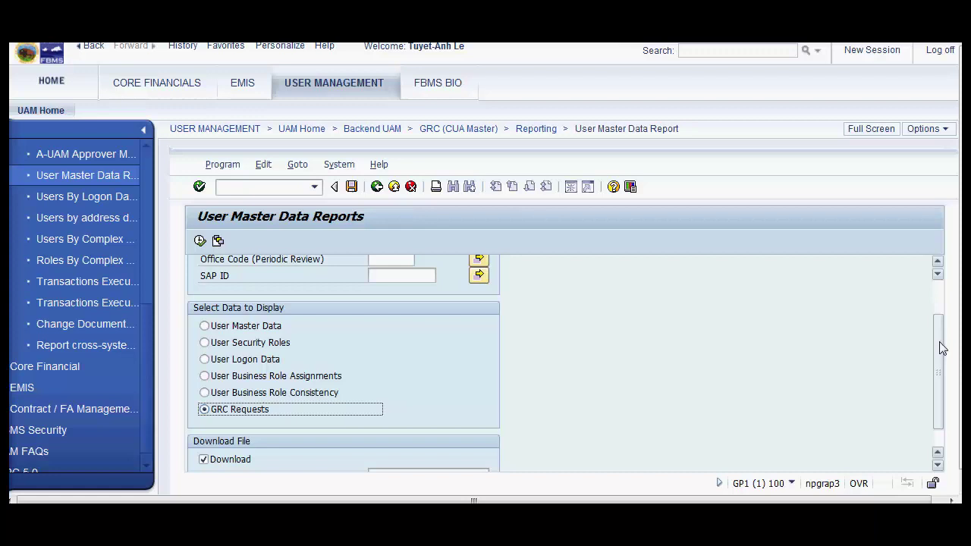
{"action": "scroll", "coordinate": [941, 347], "scroll_direction": "up", "scroll_amount": 2}
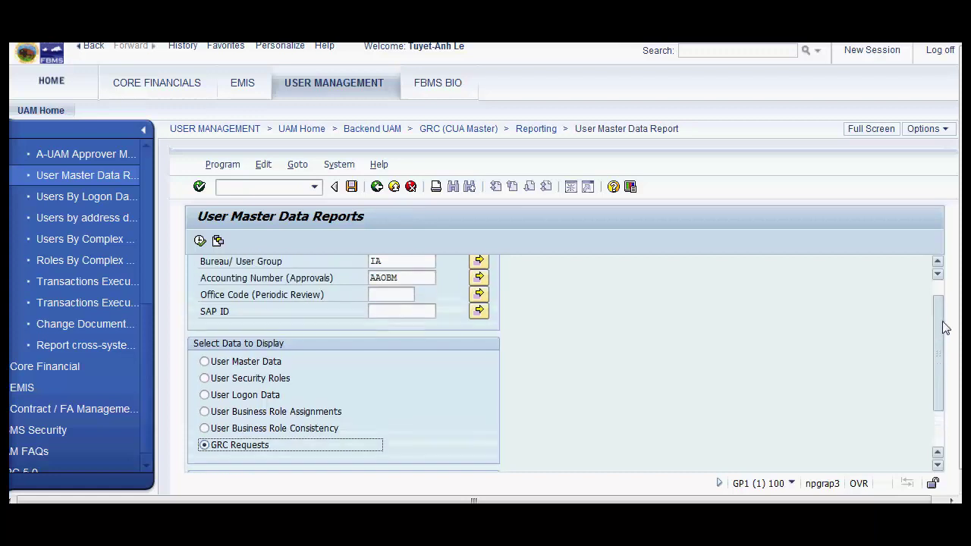
Step: Clear the Accounting Number, enter the user's SAP ID, and run the GRC request report
{"action": "left_click", "coordinate": [406, 285]}
{"action": "key", "text": "BackSpace"}
{"action": "key", "text": "BackSpace"}
{"action": "key", "text": "BackSpace"}
{"action": "key", "text": "BackSpace"}
{"action": "key", "text": "BackSpace"}
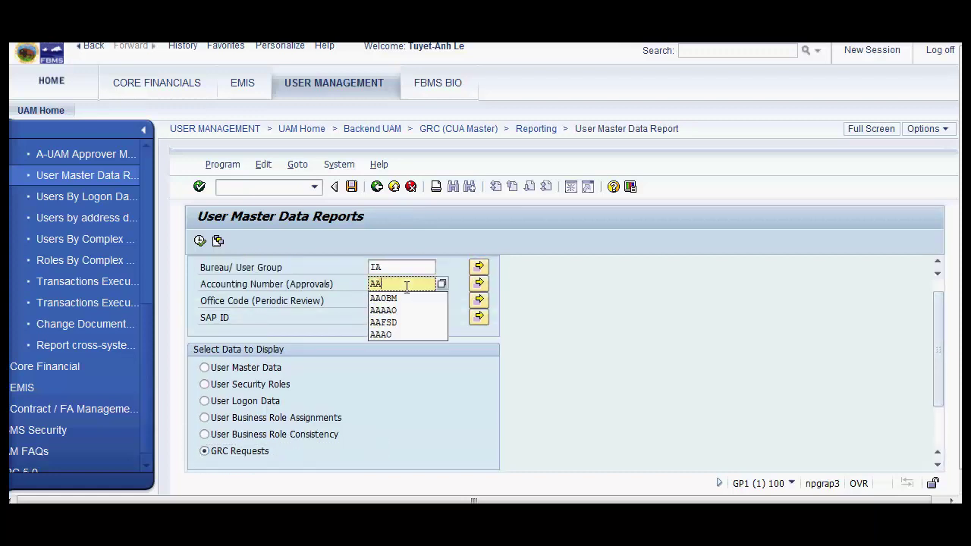
{"action": "left_click", "coordinate": [456, 337]}
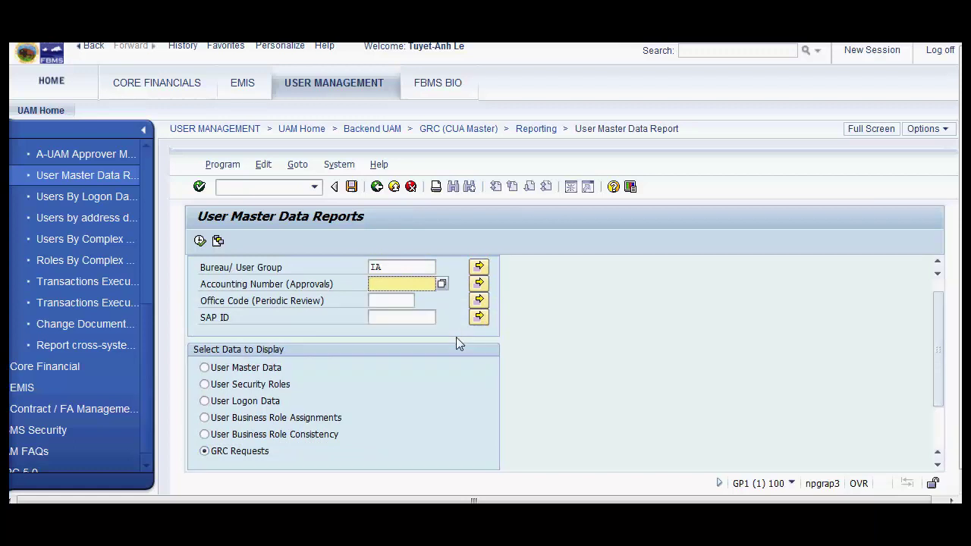
{"action": "left_click", "coordinate": [407, 316]}
{"action": "type", "text": "TLES"}
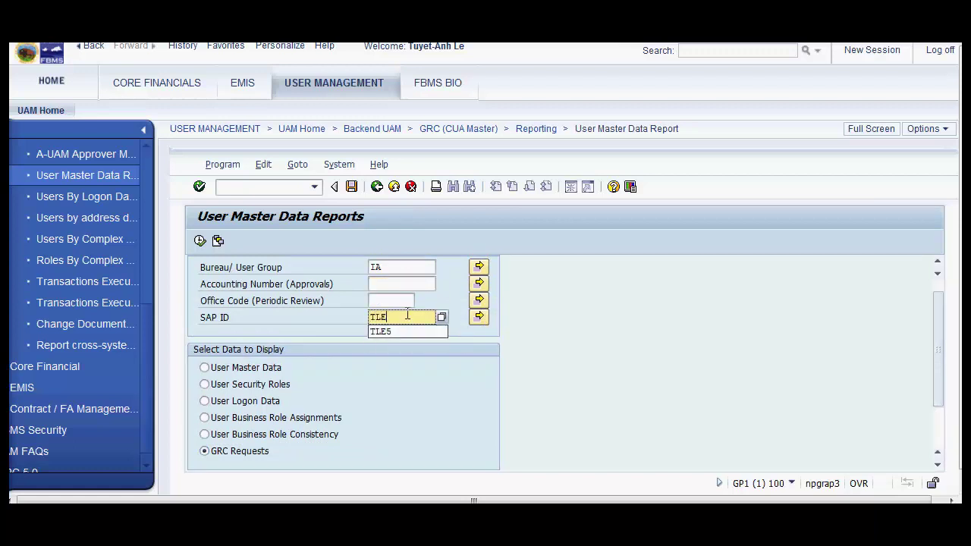
{"action": "left_click", "coordinate": [200, 241]}
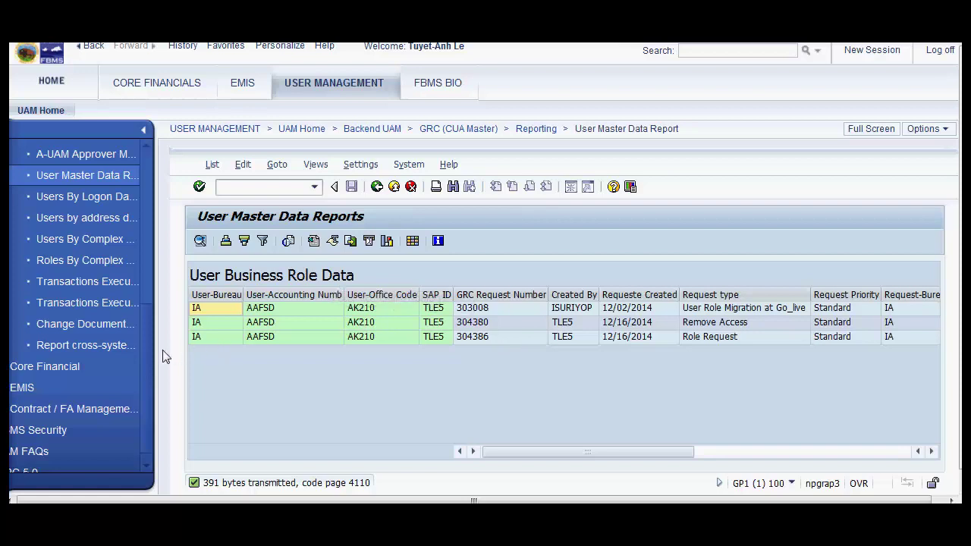
Step: Expand the GRC 5.0 section in the left navigation tree
{"action": "scroll", "coordinate": [145, 368], "scroll_direction": "down", "scroll_amount": 1}
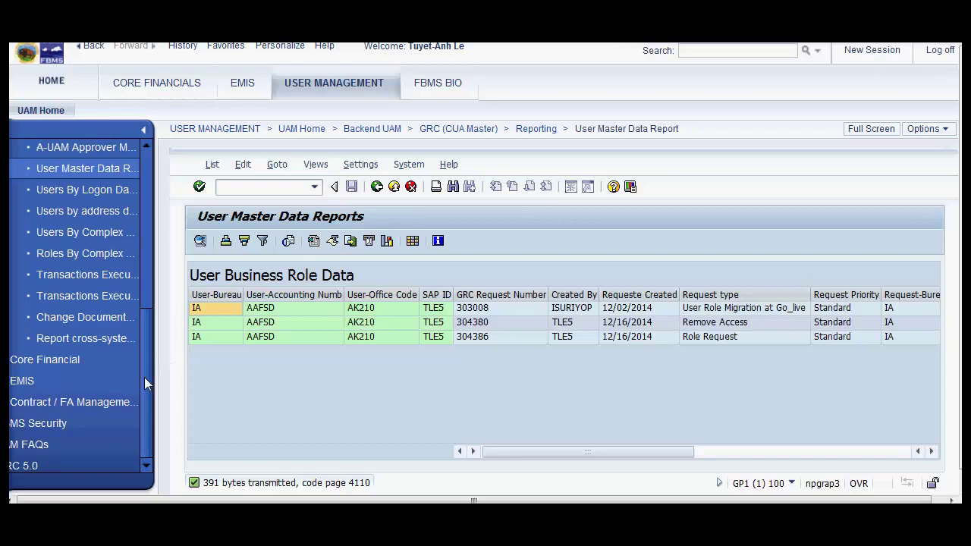
{"action": "left_click", "coordinate": [20, 469]}
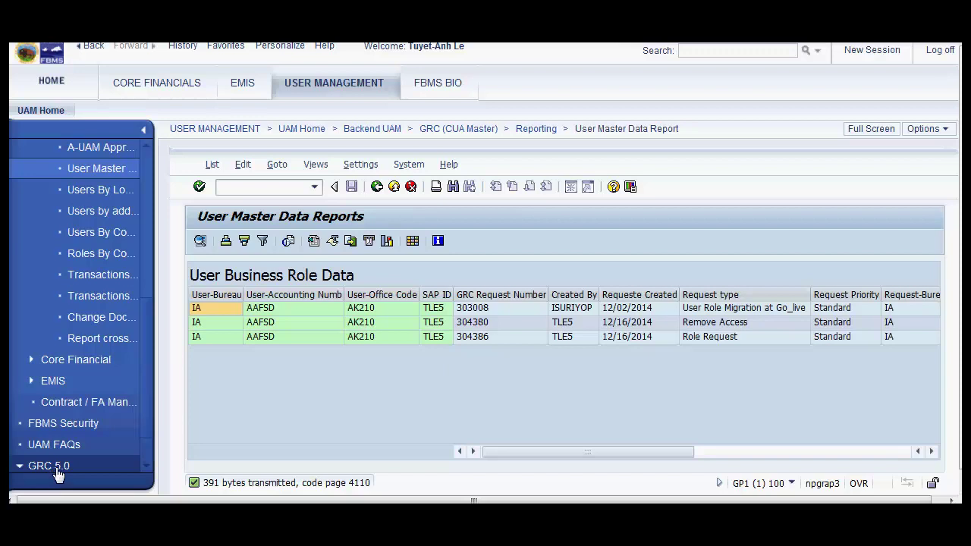
Step: Go back from the GRC request list to the User Master Data Reports criteria screen
{"action": "left_click", "coordinate": [377, 186]}
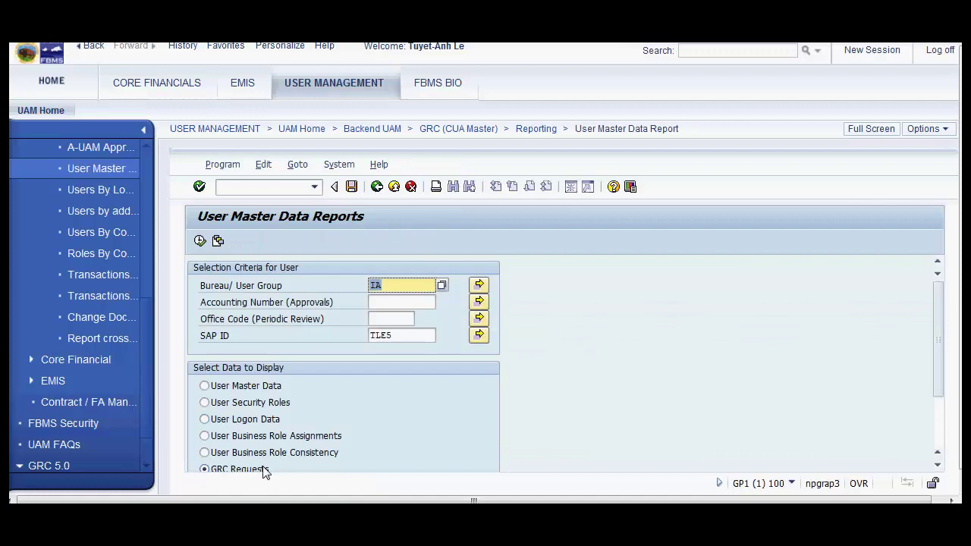